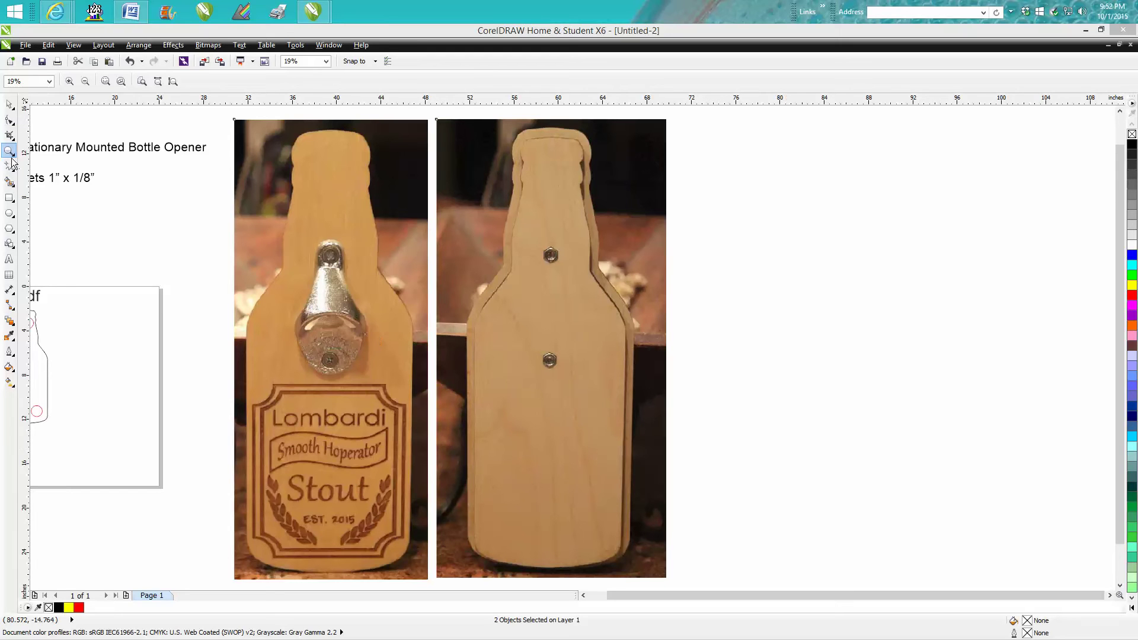
Step: Zoom around the drawing to inspect the parts list text and the small oval outline
right_click(78, 184)
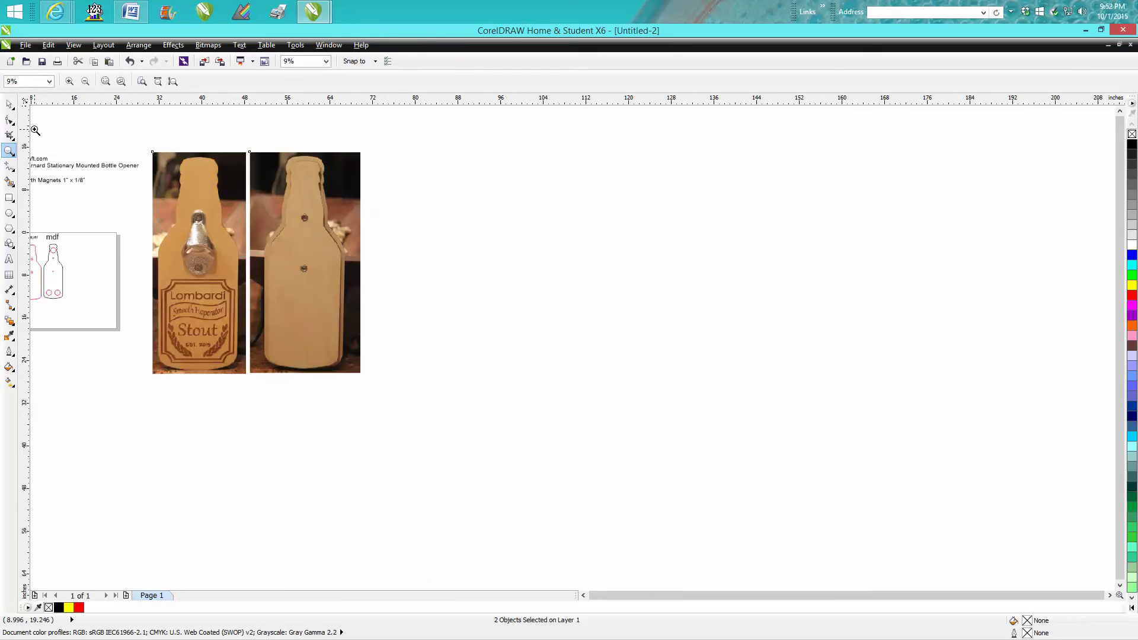
left_click(583, 594)
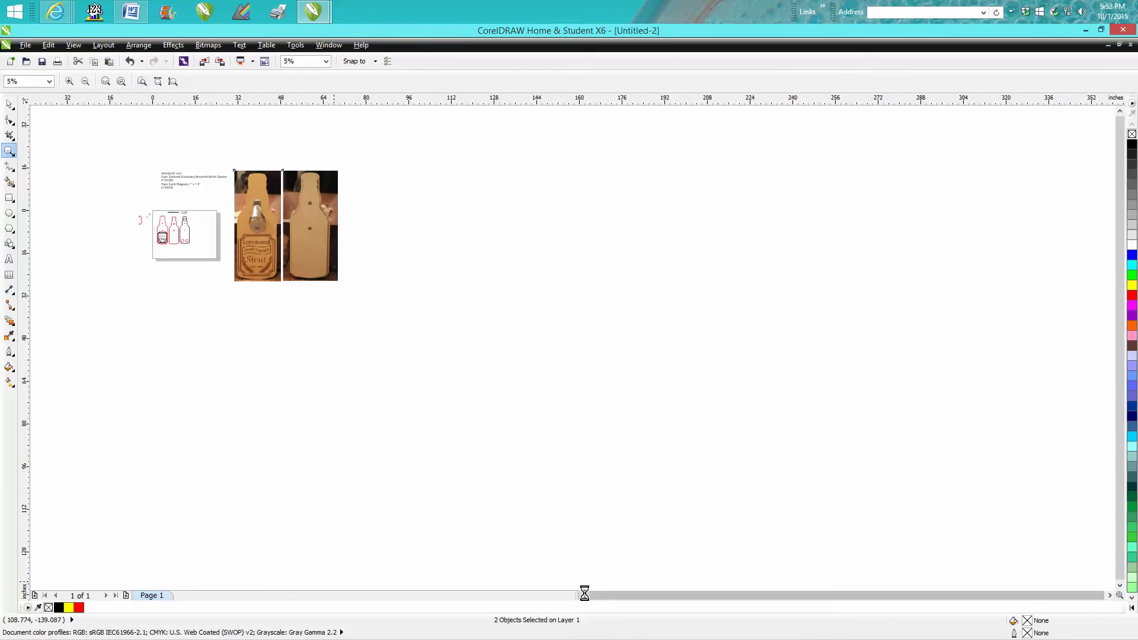
left_click(583, 594)
left_click_drag(264, 170, 356, 202)
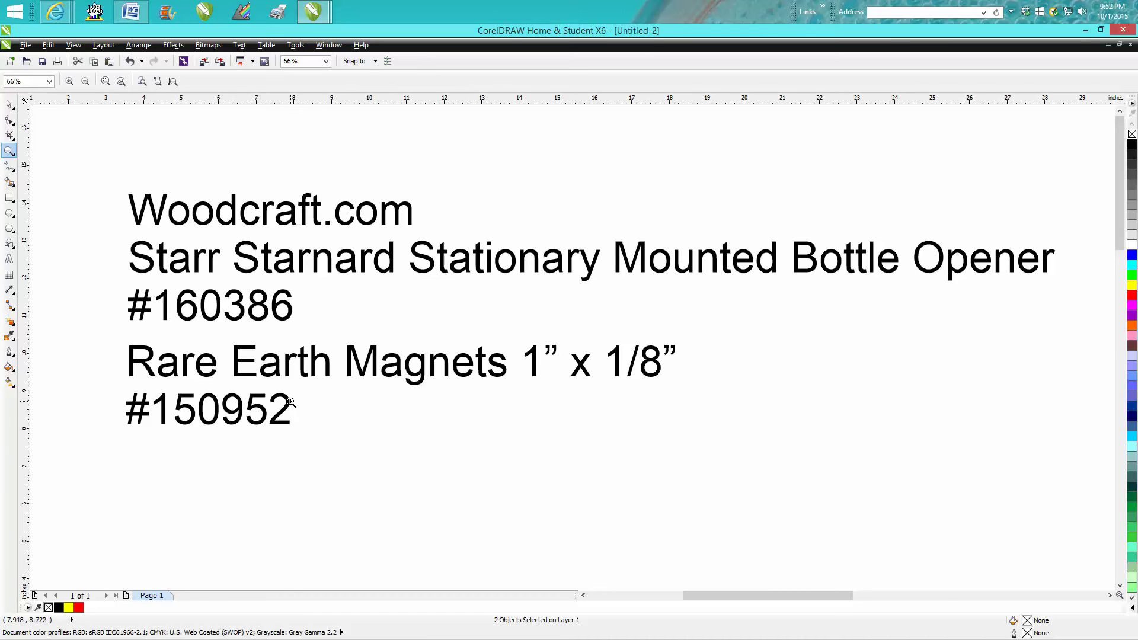
right_click(347, 269)
right_click(349, 272)
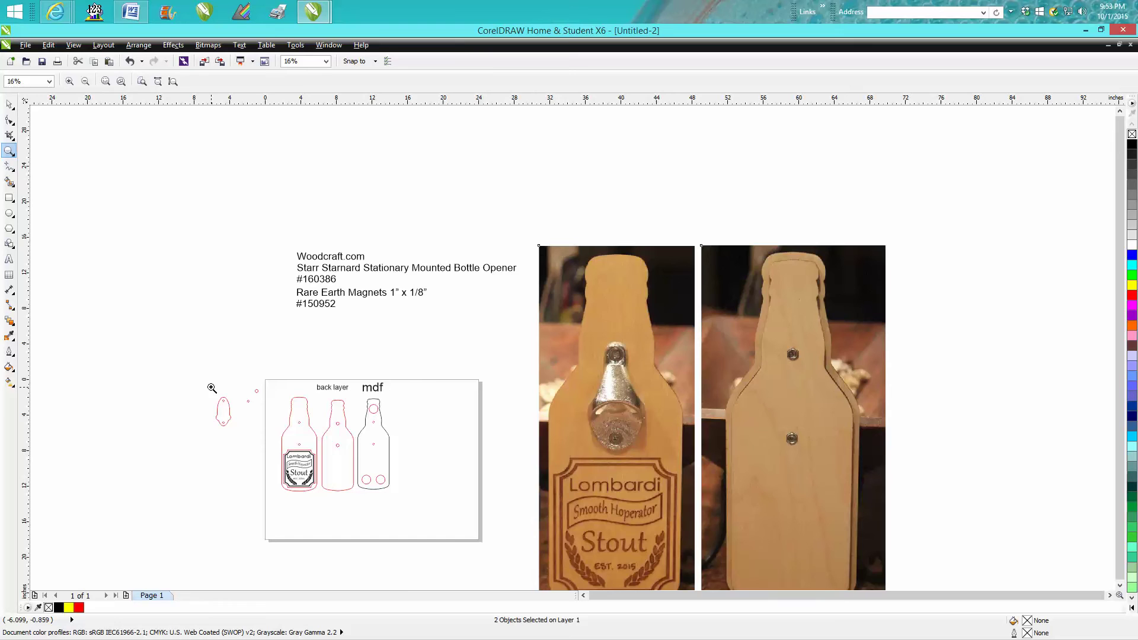
left_click_drag(212, 388, 264, 426)
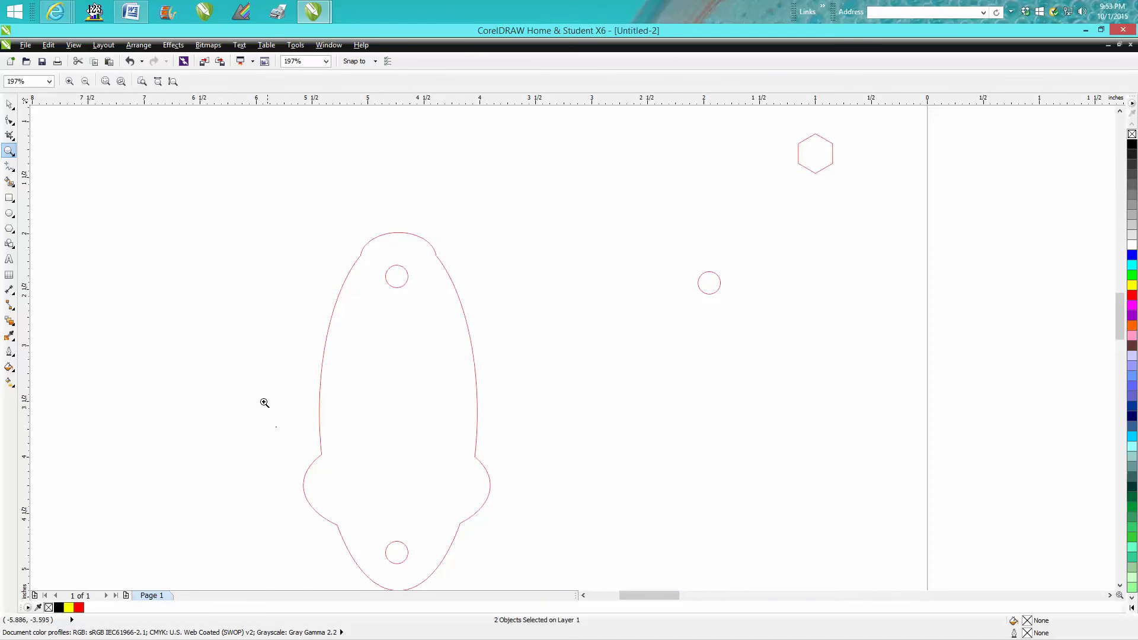
right_click(375, 363)
right_click(380, 356)
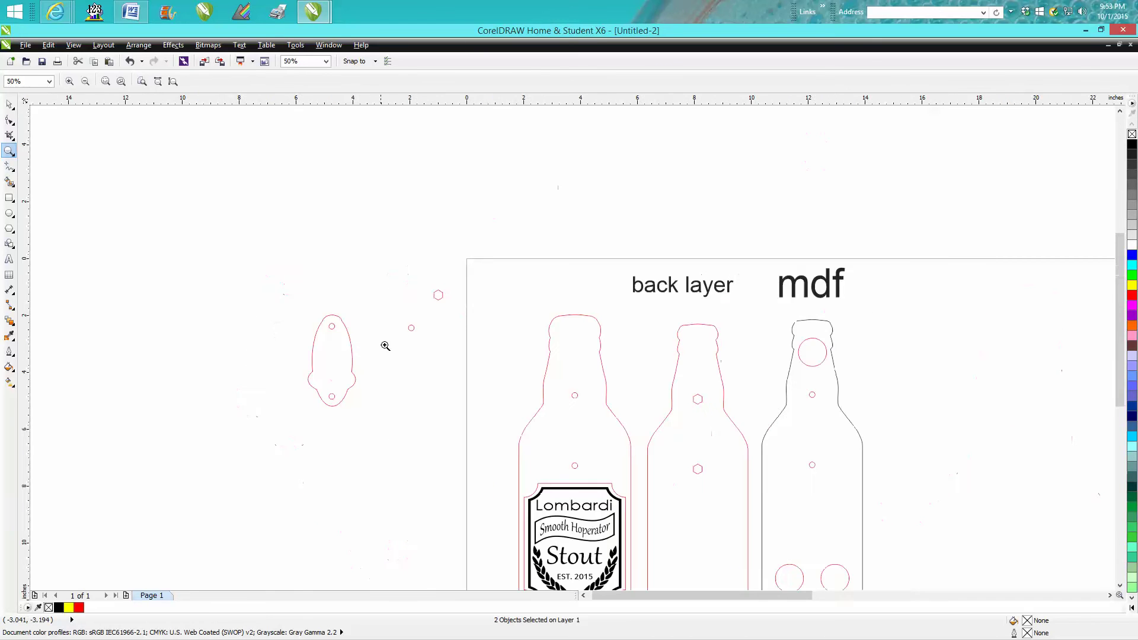
Step: Test-fit the small oval outline over the first bottle, then undo the move
left_click(9, 104)
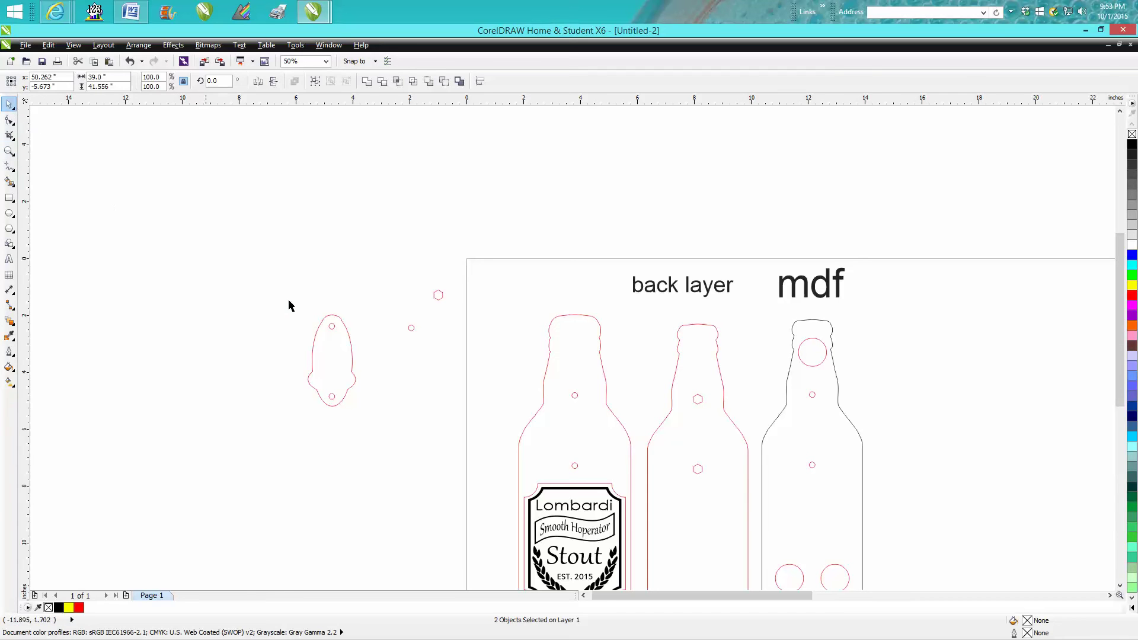
left_click(350, 338)
left_click_drag(331, 359, 572, 427)
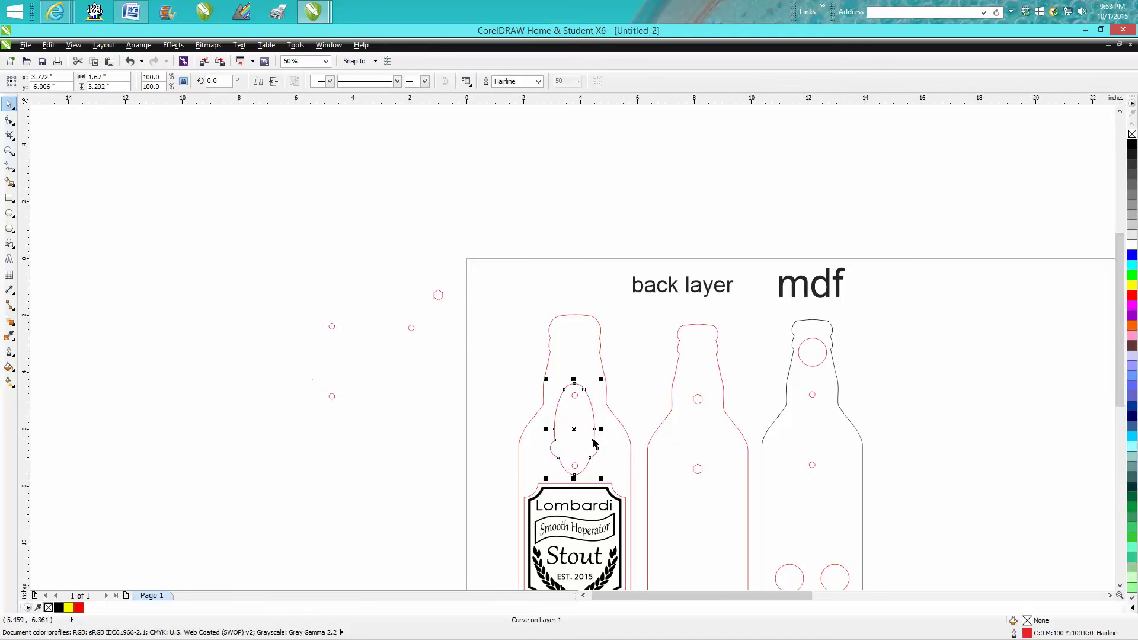
left_click(130, 61)
Step: Group the oval outline with its two holes and drag the group nearer the page
left_click_drag(295, 280, 386, 445)
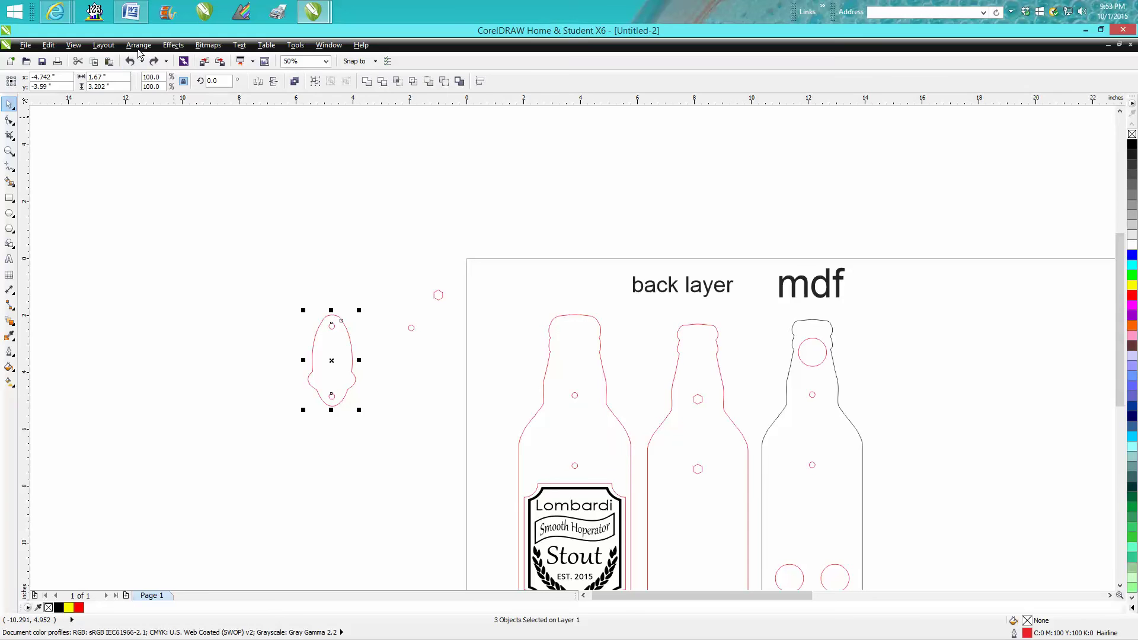
left_click(140, 46)
left_click(149, 119)
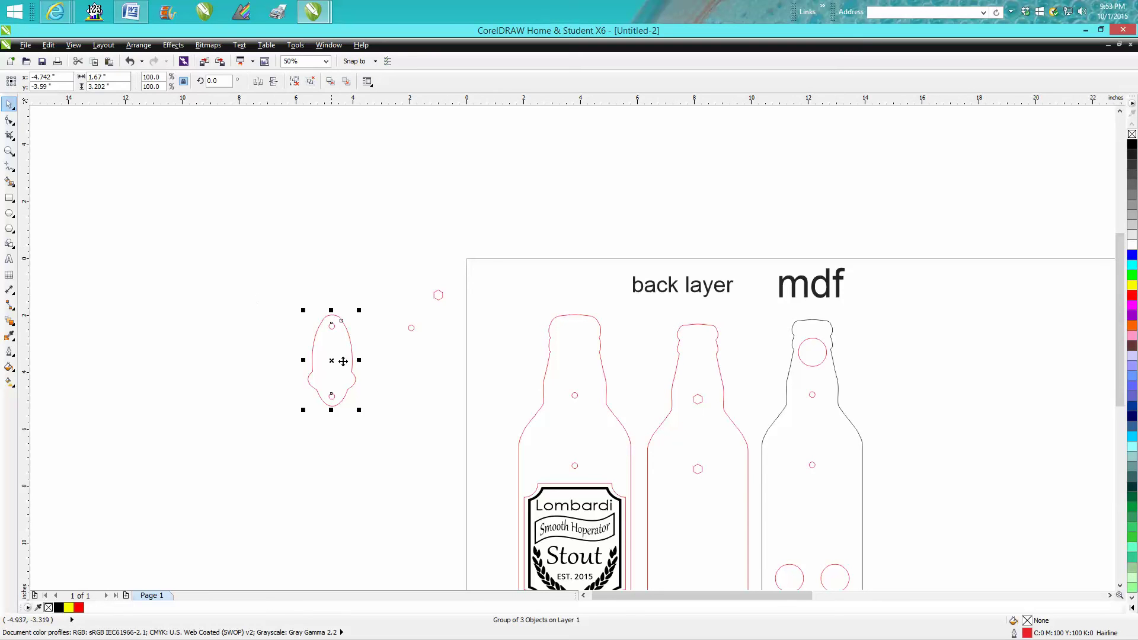
left_click_drag(332, 359, 415, 402)
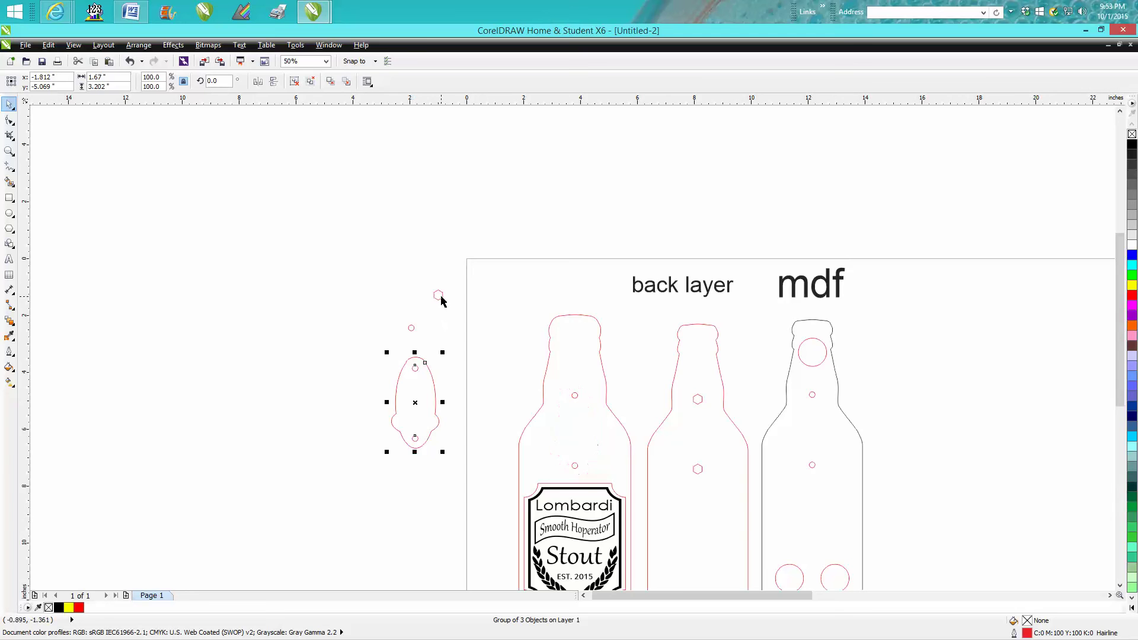
scroll(807, 368, "down", 1)
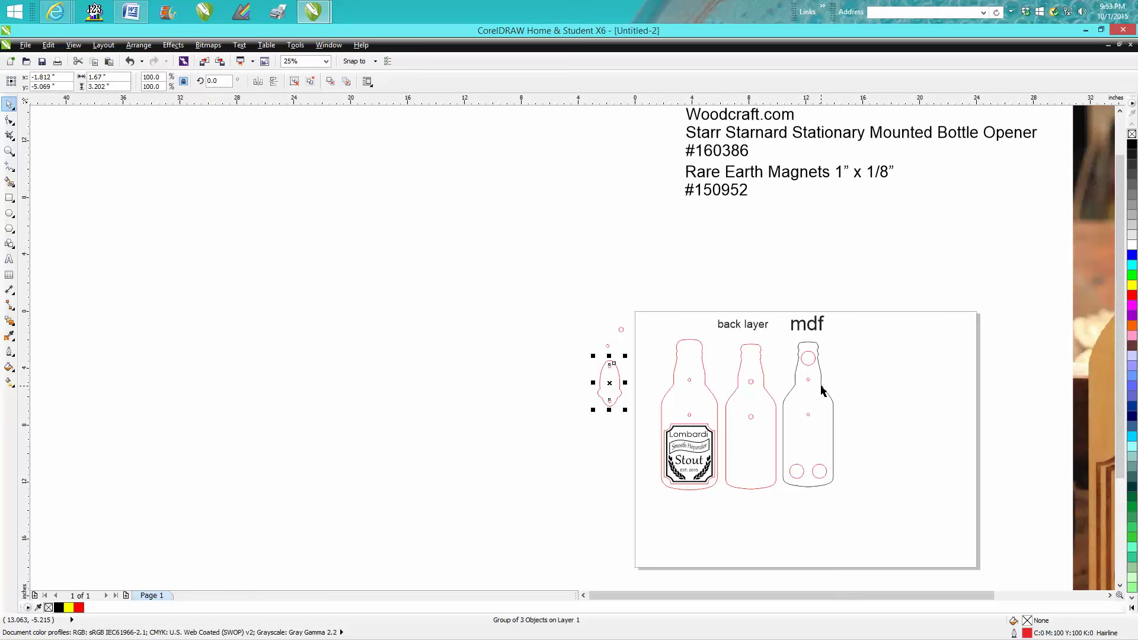
left_click(11, 152)
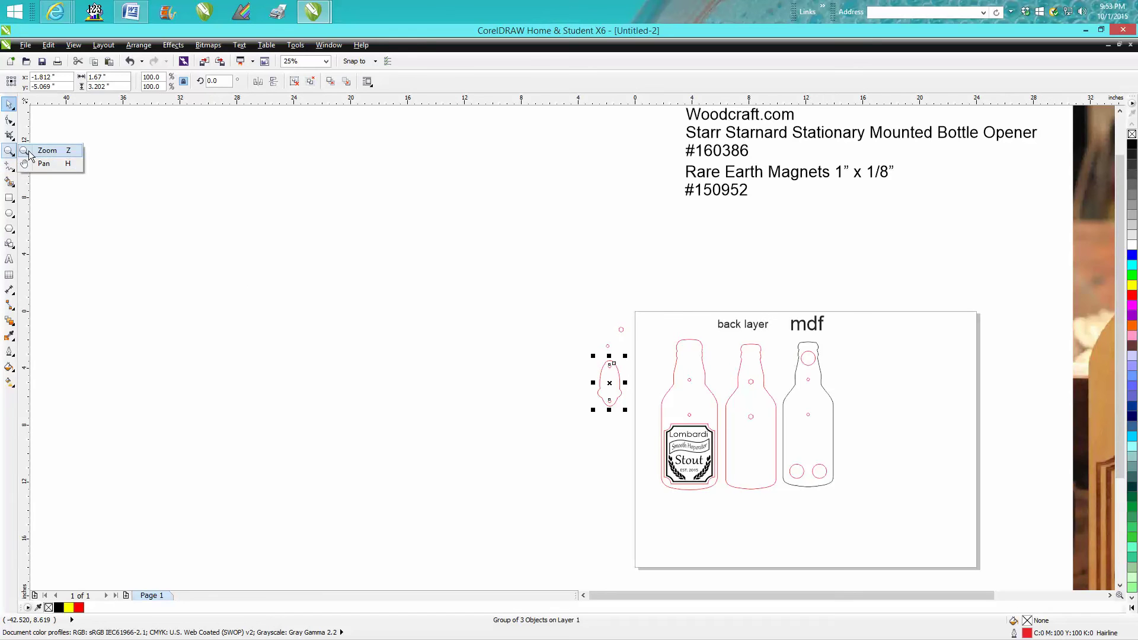
left_click(47, 150)
left_click_drag(782, 402, 733, 374)
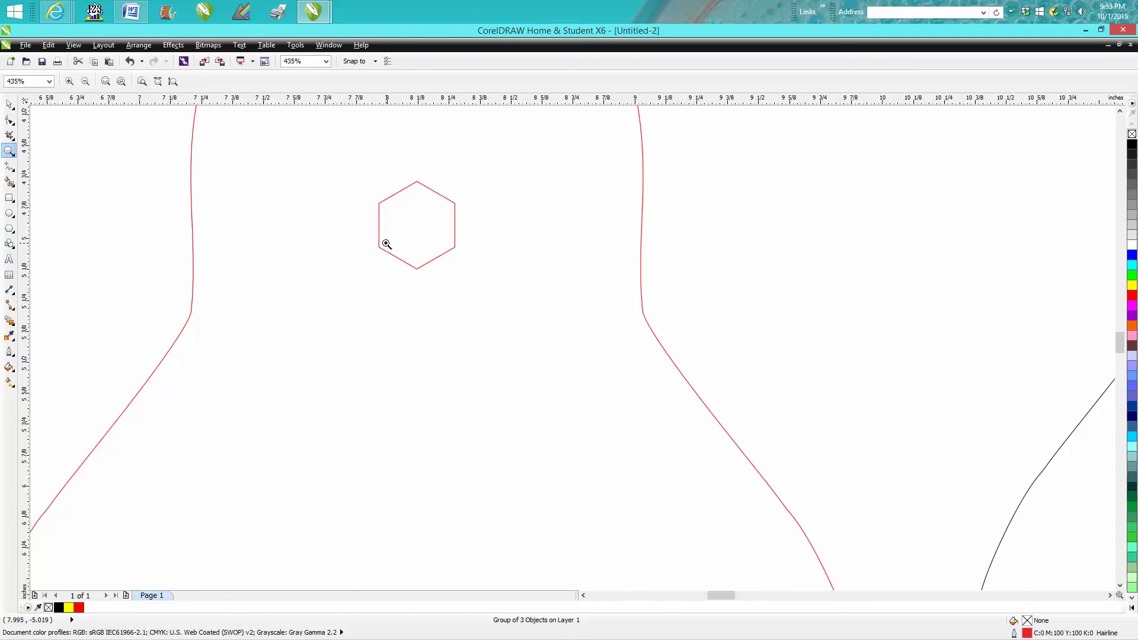
right_click(387, 244)
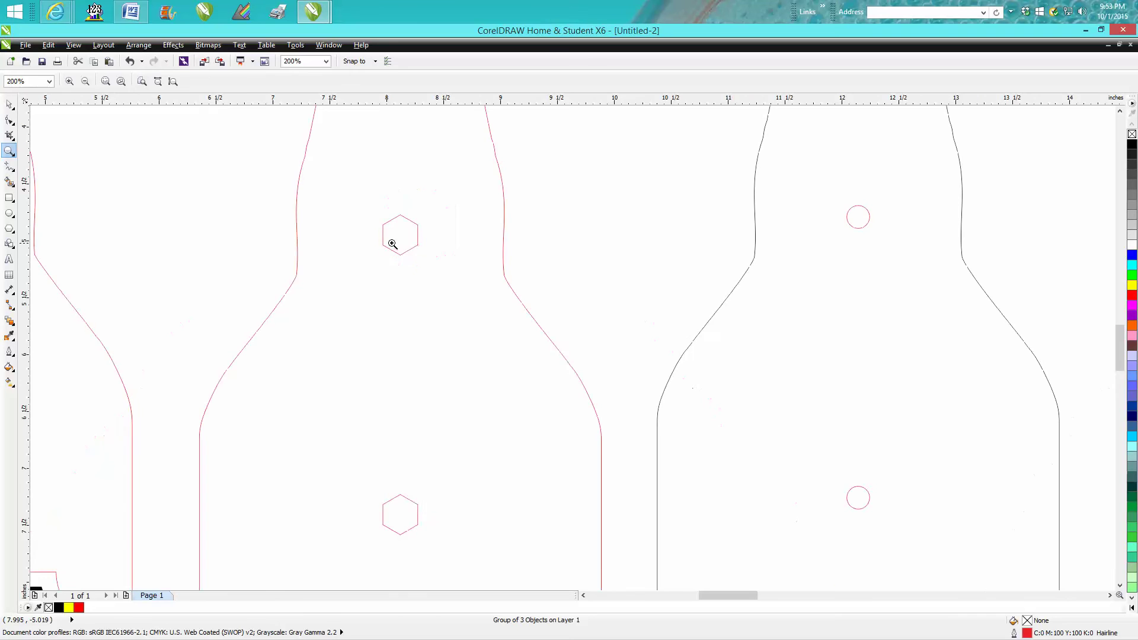
right_click(426, 244)
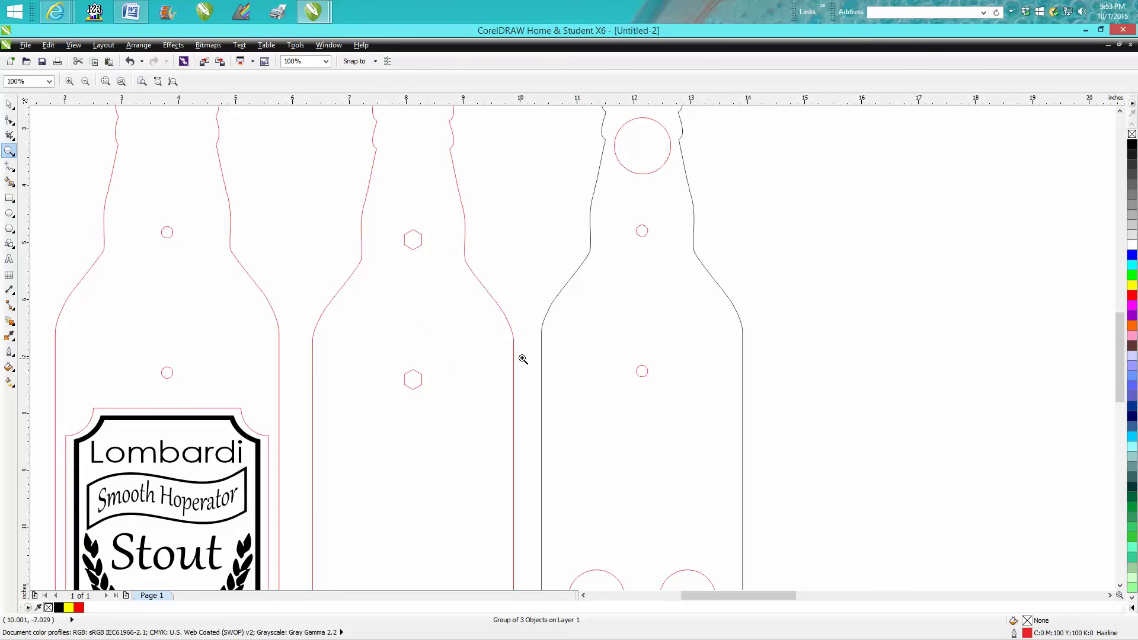
right_click(601, 320)
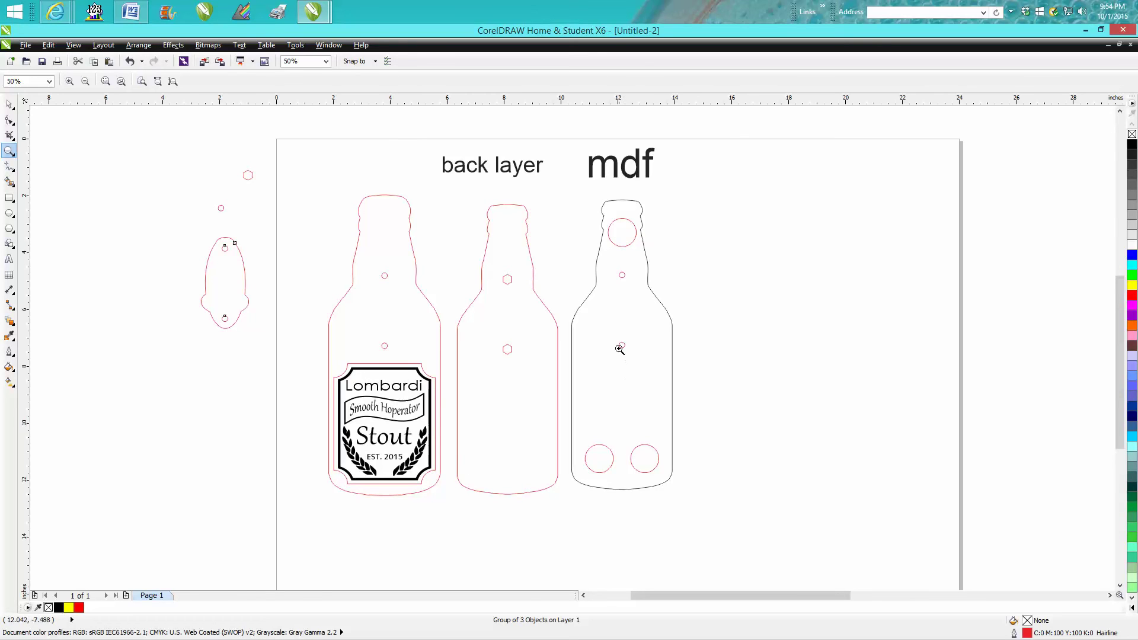
left_click_drag(618, 345, 633, 350)
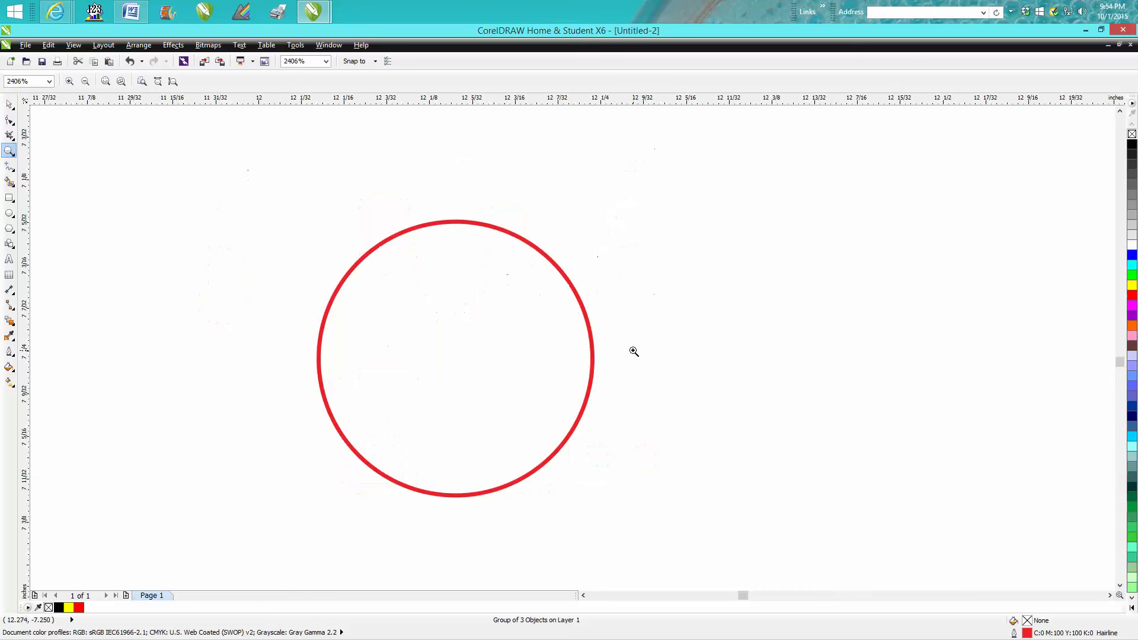
scroll(633, 350, "down", 2)
scroll(633, 353, "down", 4)
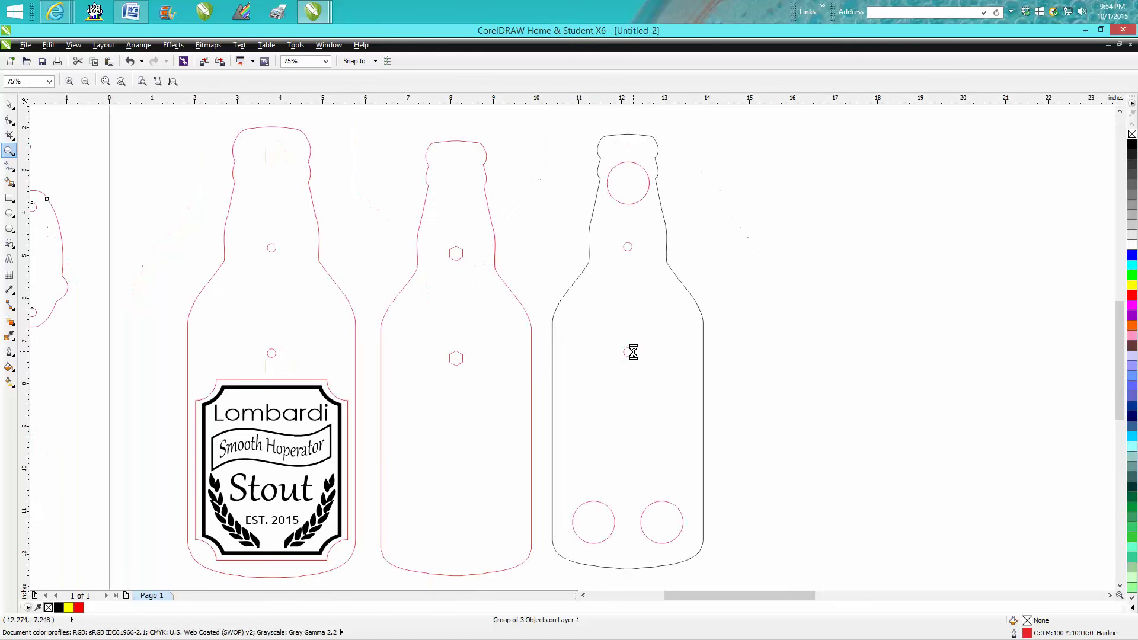
left_click_drag(435, 347, 486, 375)
scroll(485, 368, "down", 5)
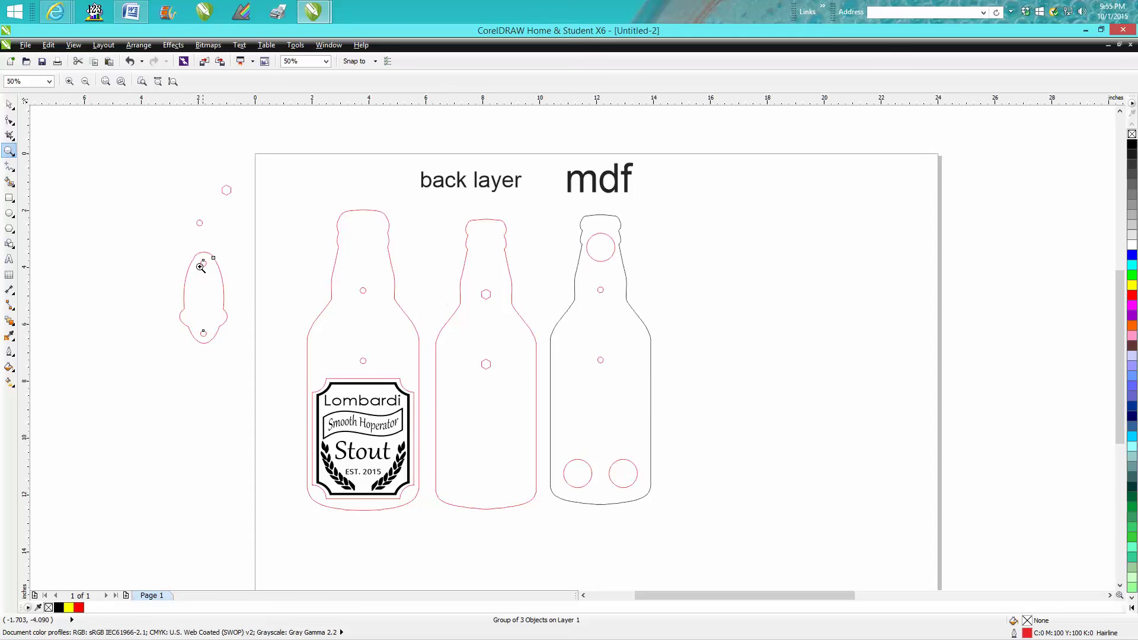
left_click(8, 105)
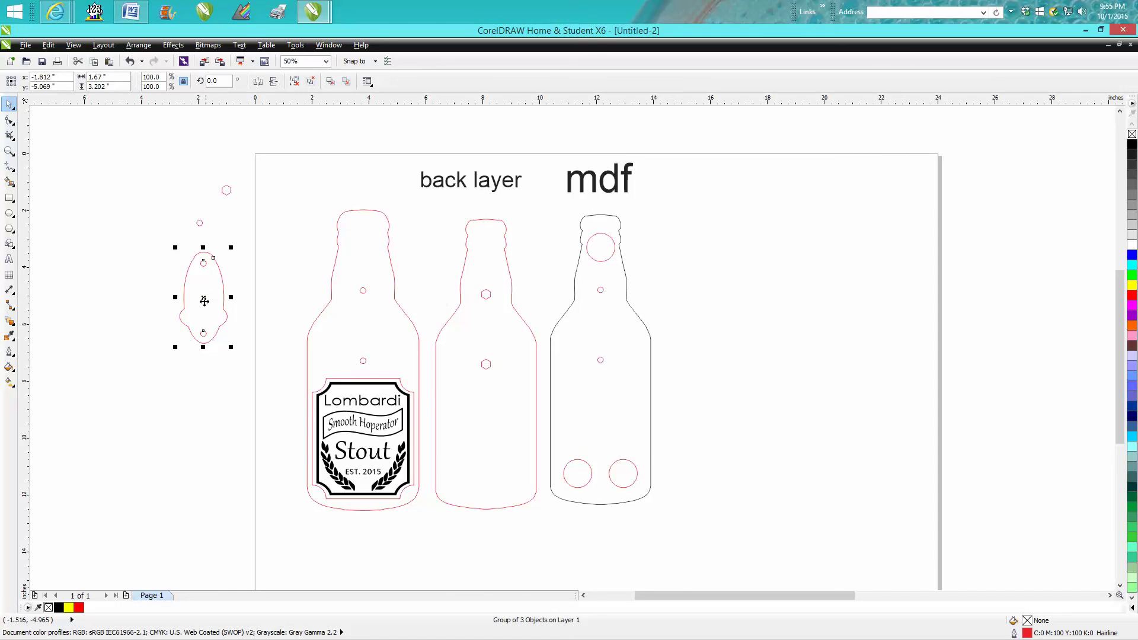
Step: Nudge the oval plate outline slightly down and left beside the bottles, then zoom out
mouse_move(203, 297)
left_mouse_down()
mouse_move(376, 330)
mouse_move(195, 315)
left_mouse_up()
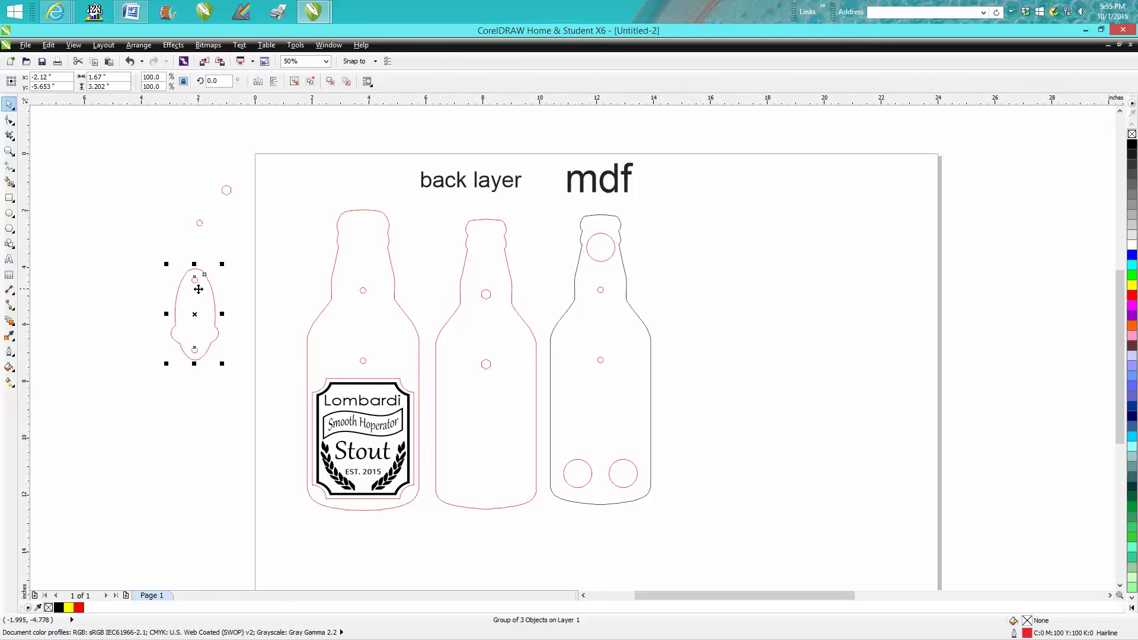
scroll(198, 289, "down", 3)
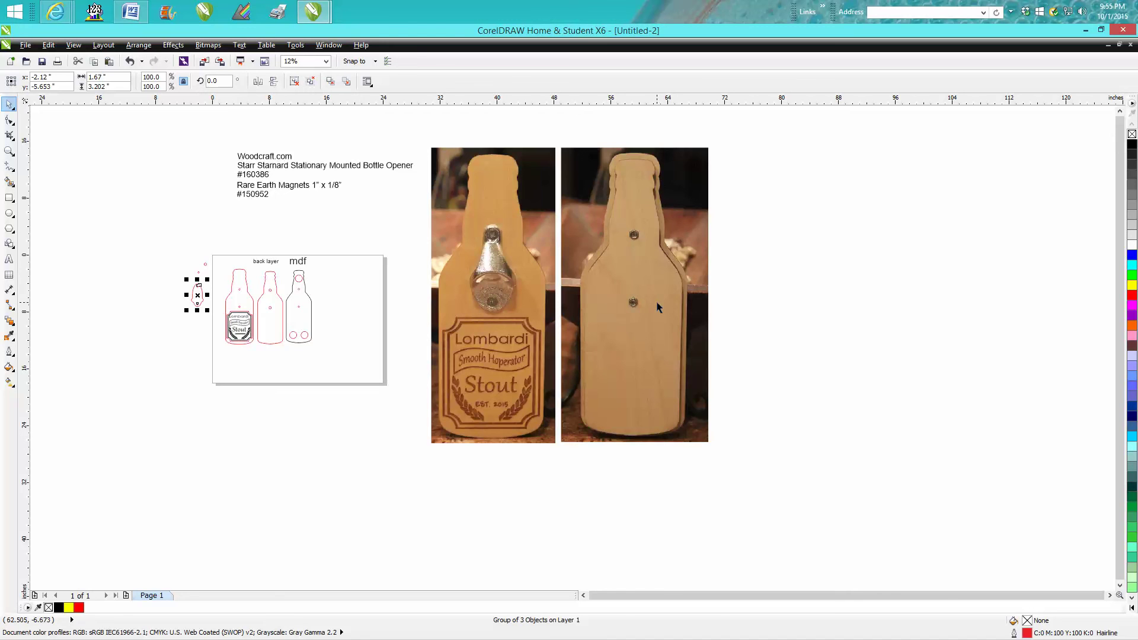
left_click(9, 151)
left_click_drag(224, 241, 364, 348)
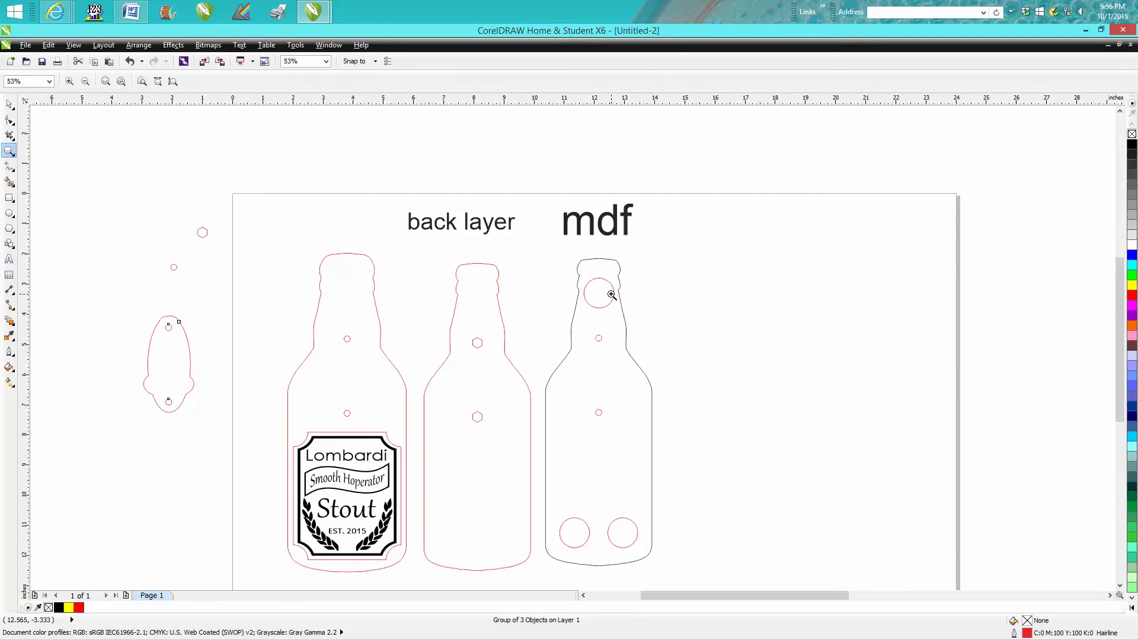
scroll(611, 294, "down", 2)
left_click_drag(459, 354, 516, 418)
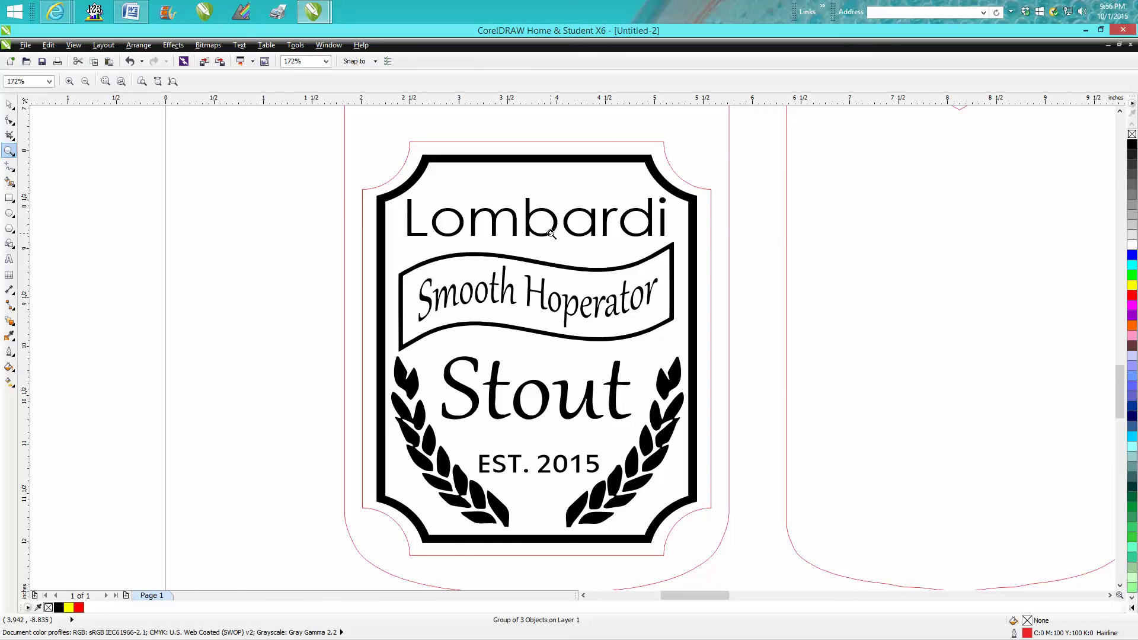
scroll(551, 233, "down", 6)
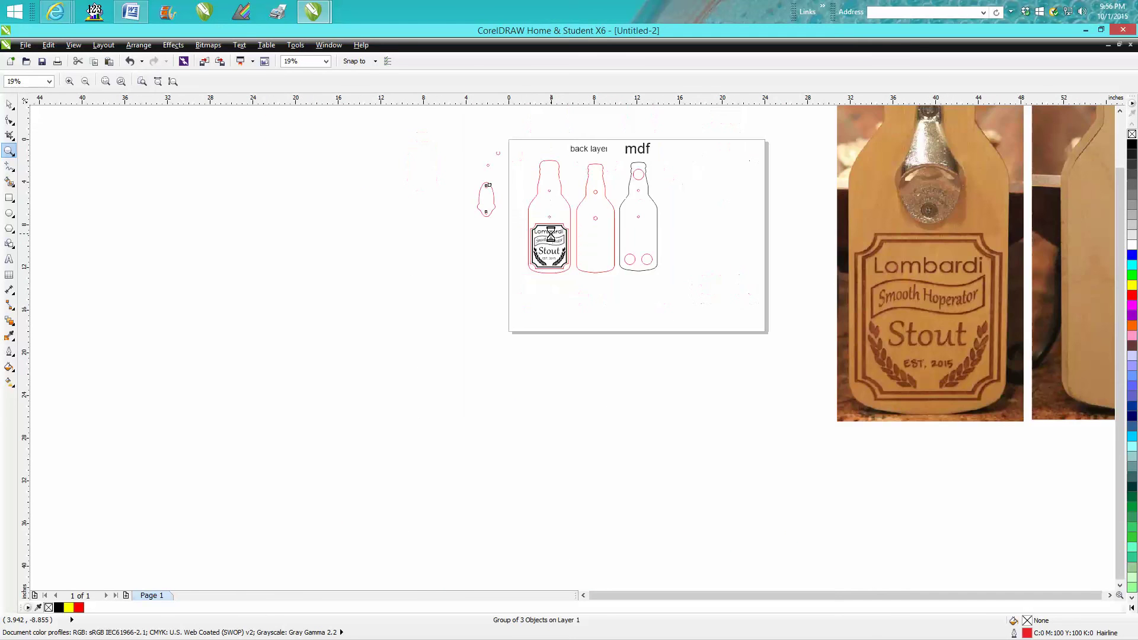
scroll(550, 233, "down", 2)
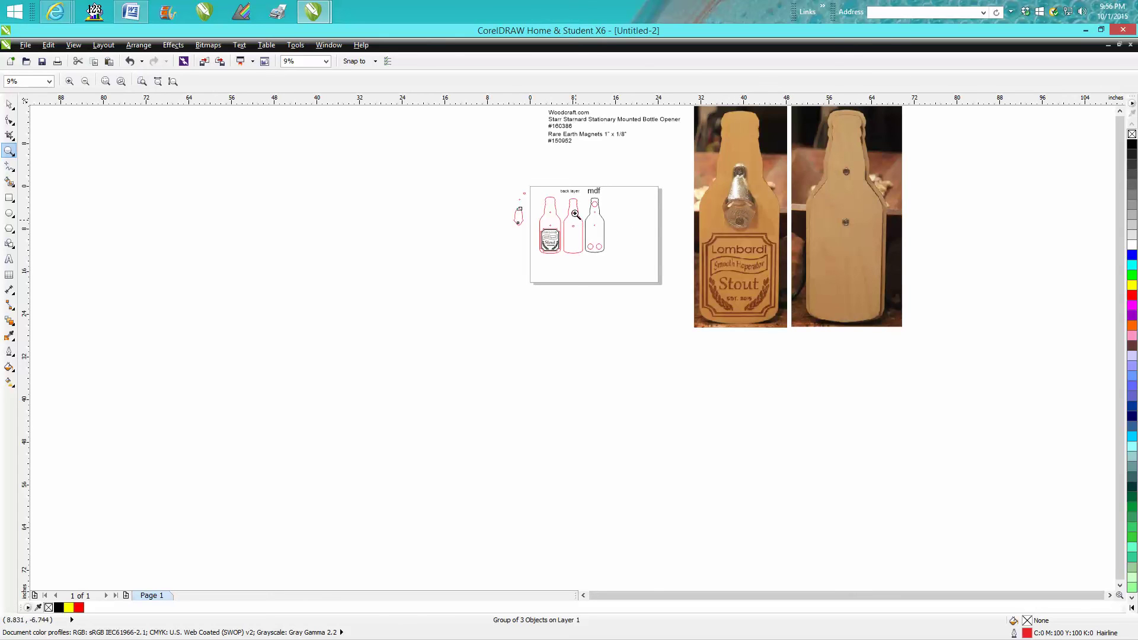
left_click_drag(570, 194, 611, 273)
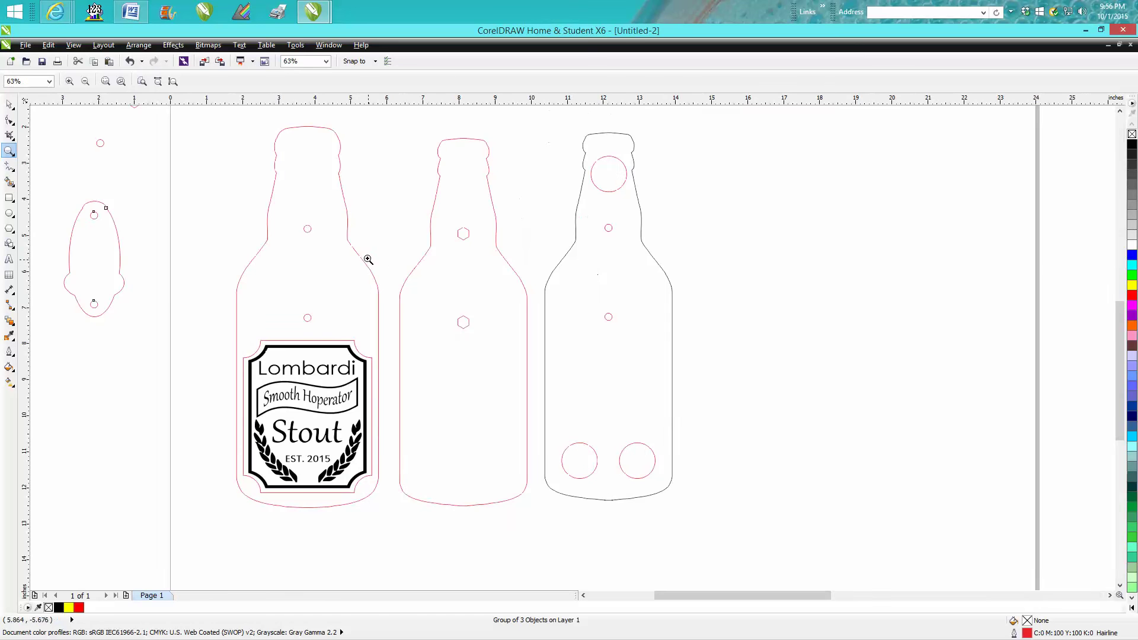
scroll(414, 267, "down", 2)
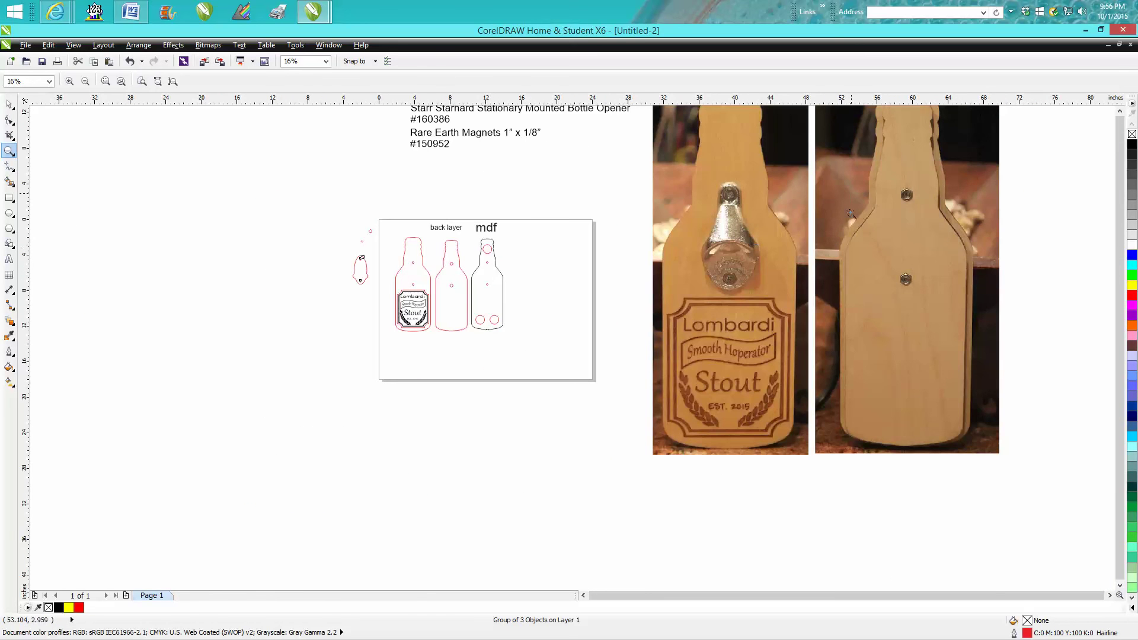
scroll(979, 244, "up", 3)
scroll(806, 299, "down", 2)
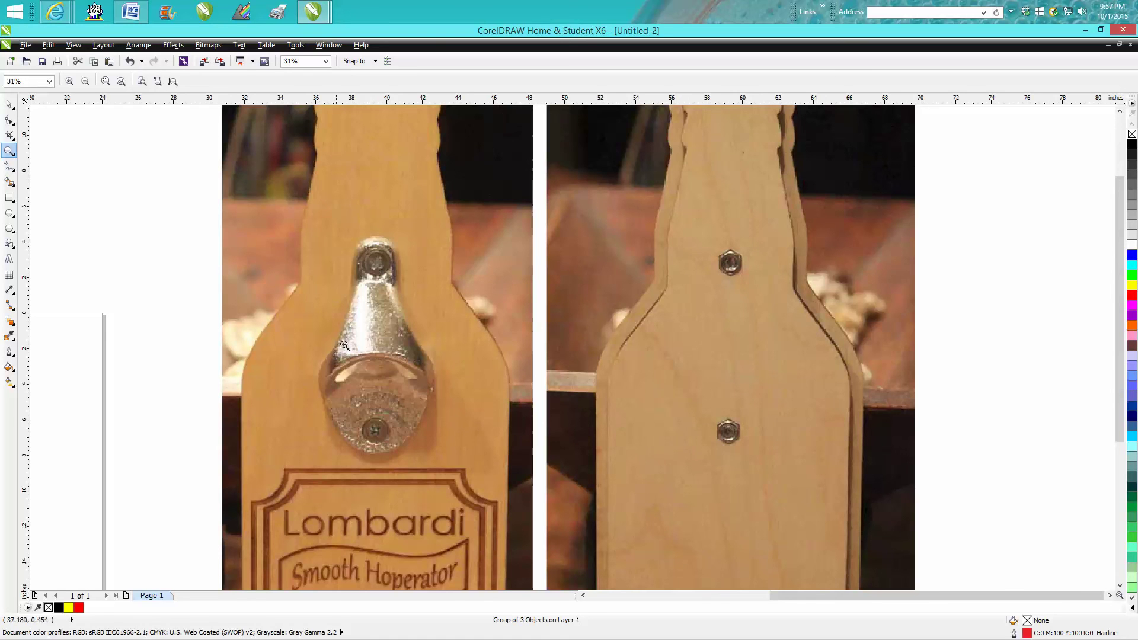
right_click(377, 431)
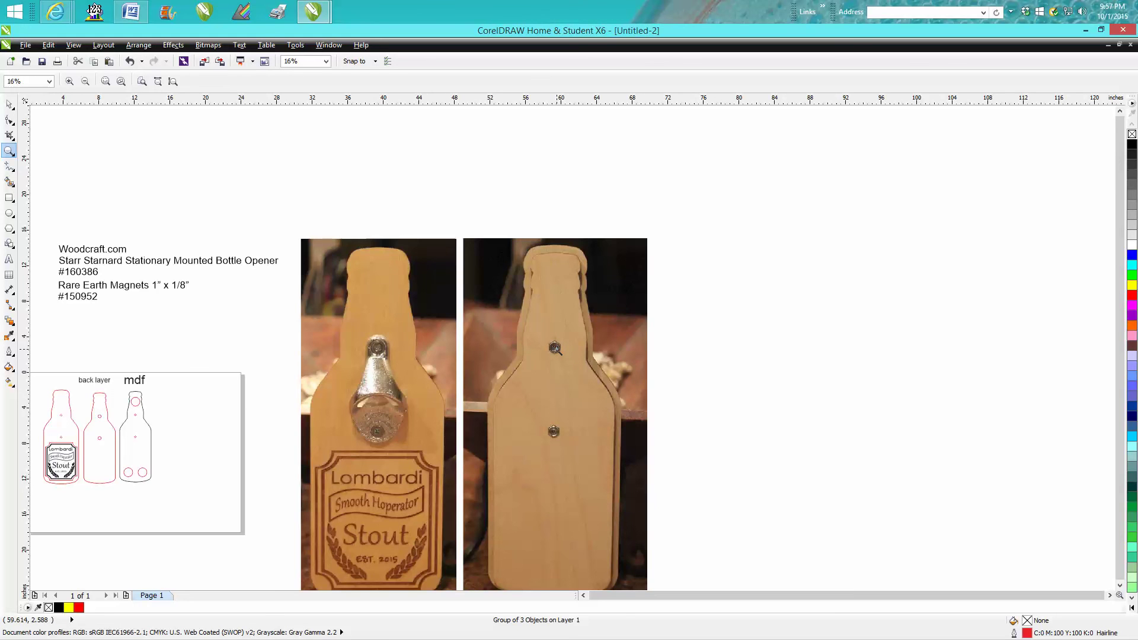
right_click(555, 348)
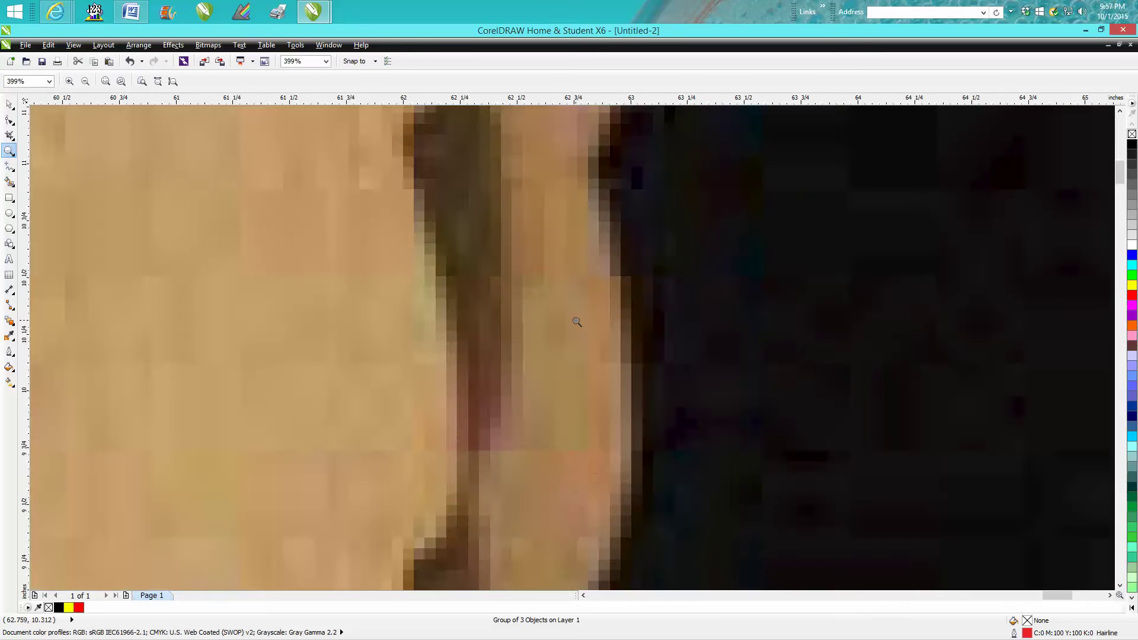
left_click(572, 322)
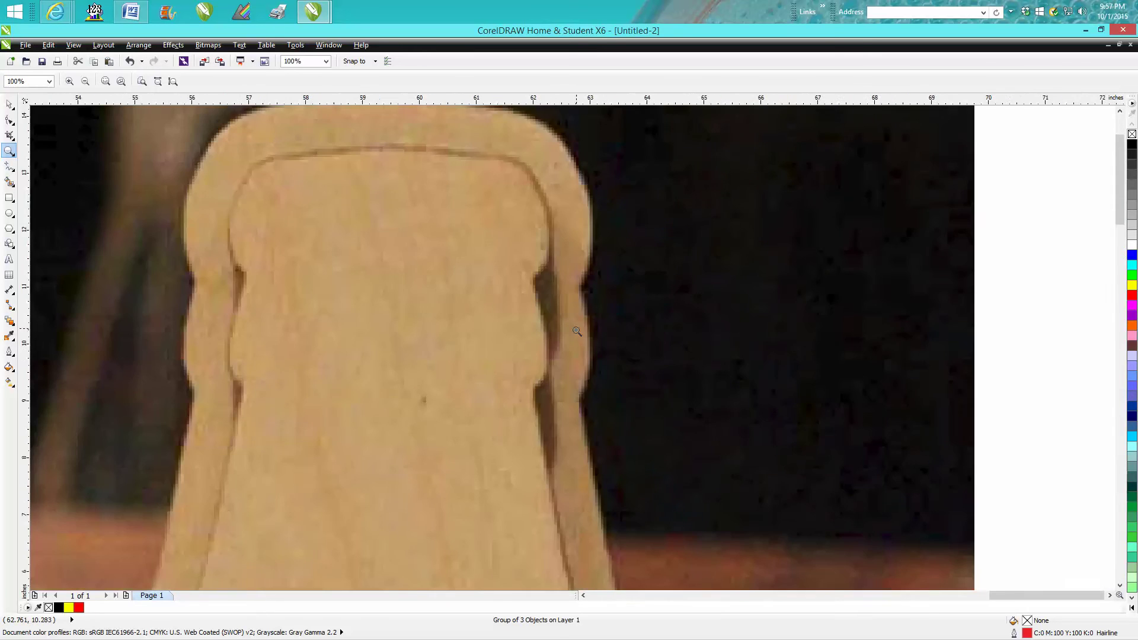
scroll(576, 330, "down", 3)
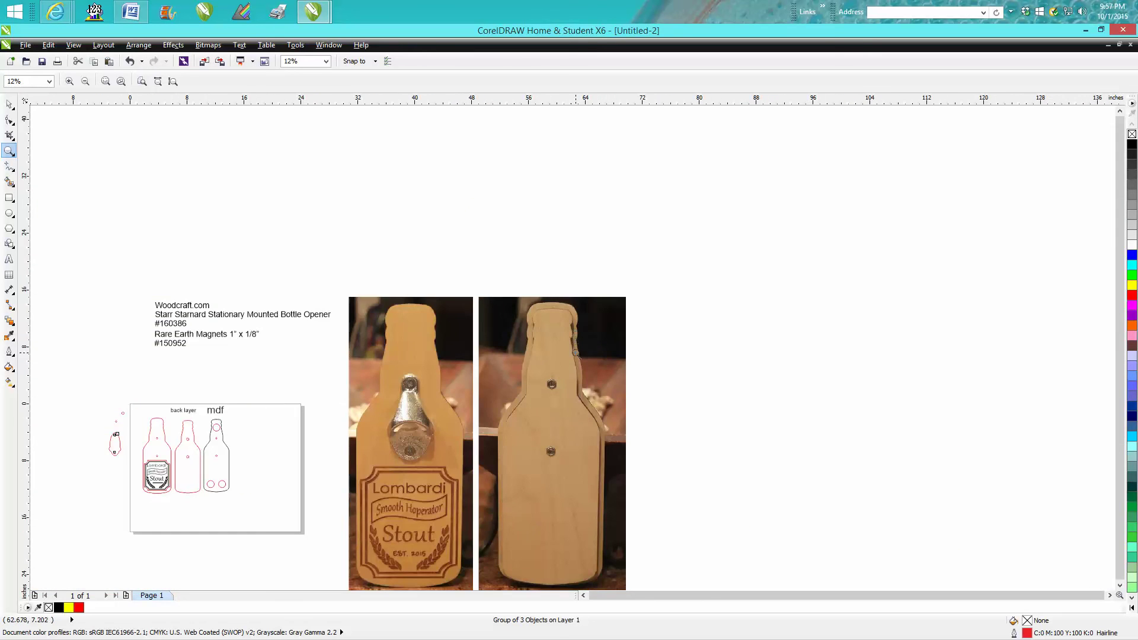
right_click(575, 352)
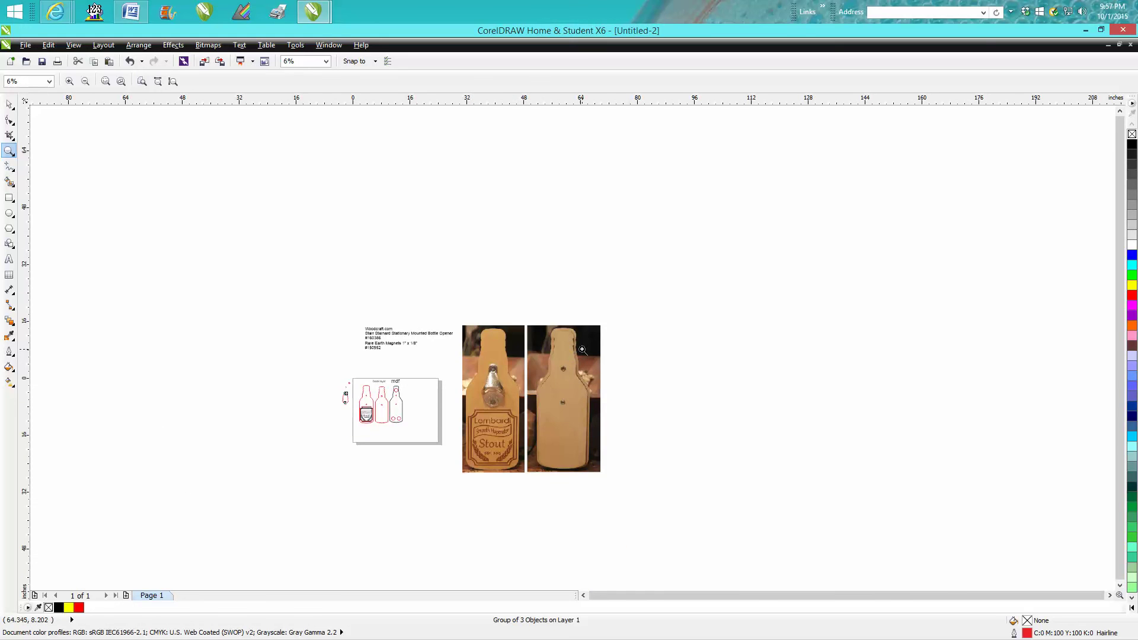